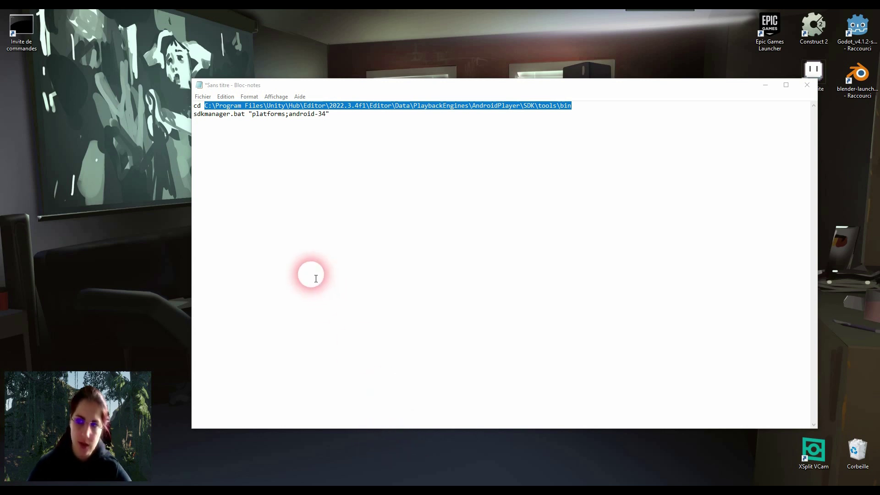
# Step: Deselect the folder path in the Notepad cd and sdkmanager command notes
pyautogui.click(333, 315)
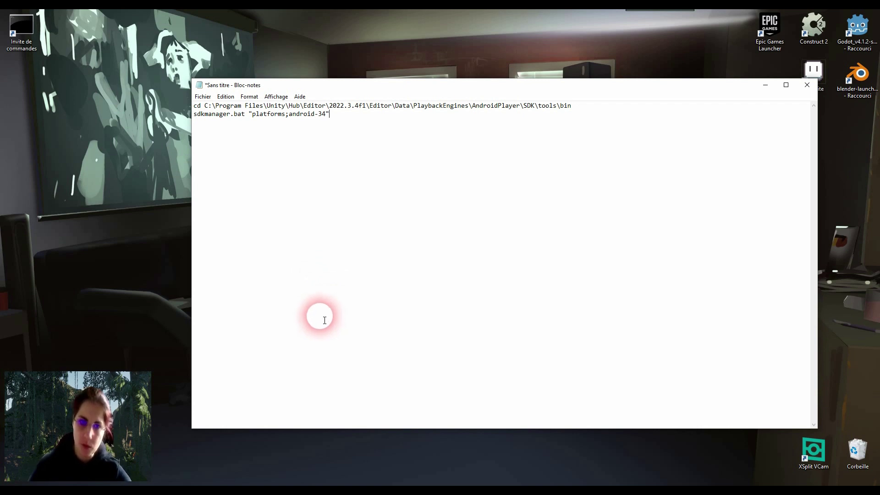
pyautogui.press('Left')
pyautogui.press('Left')
pyautogui.press('Left')
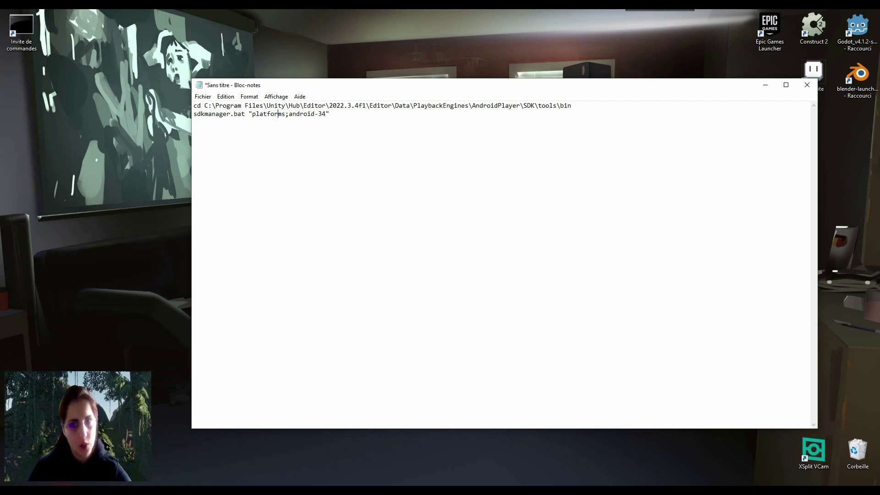
# Step: Search 'va' to reach System Properties' Environment Variables list and select JAVA_HOME
pyautogui.hotkey('alt', 'Tab')
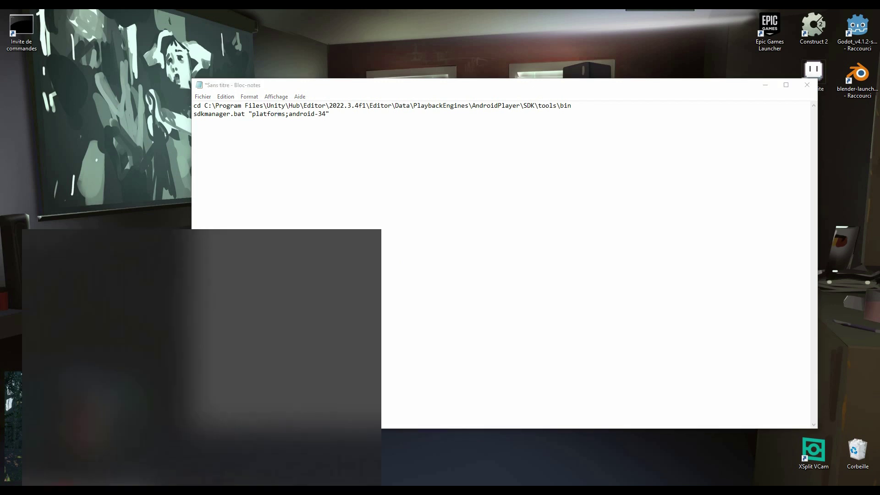
pyautogui.write('va')
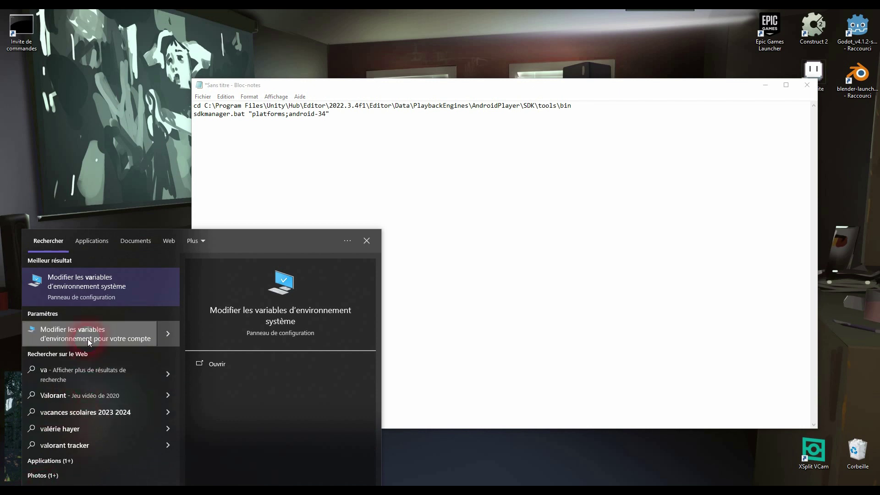
pyautogui.click(100, 288)
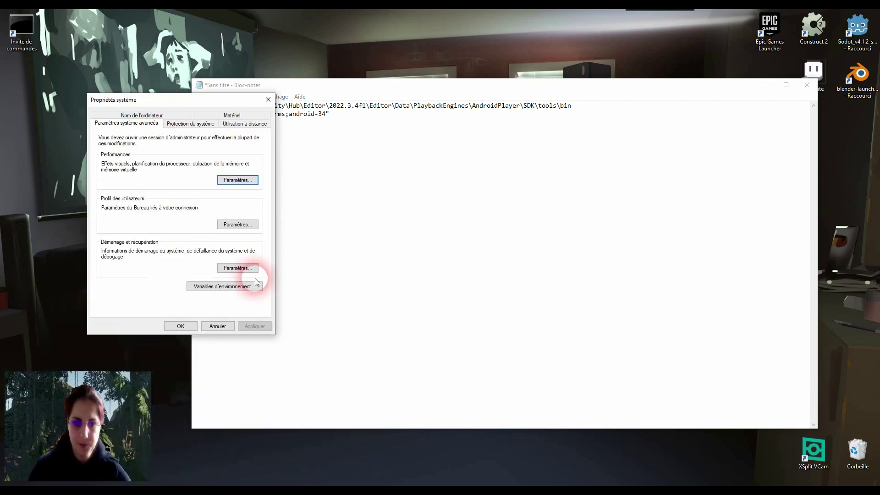
pyautogui.click(248, 288)
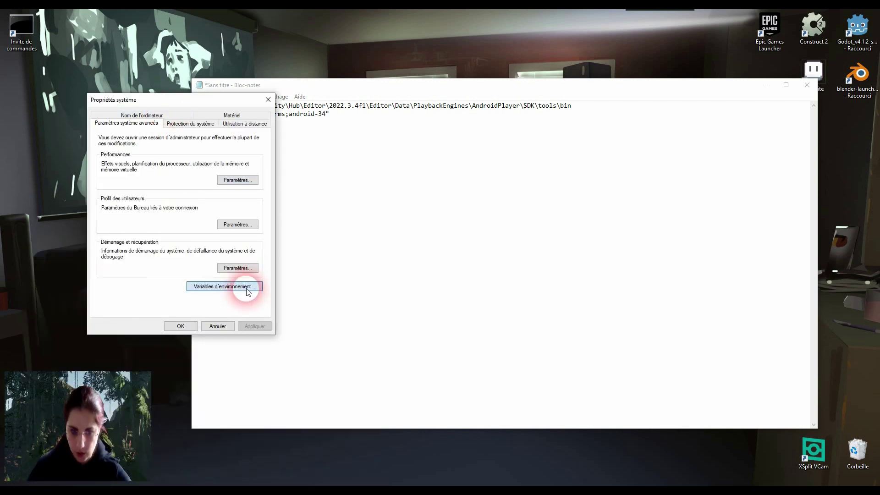
pyautogui.click(327, 182)
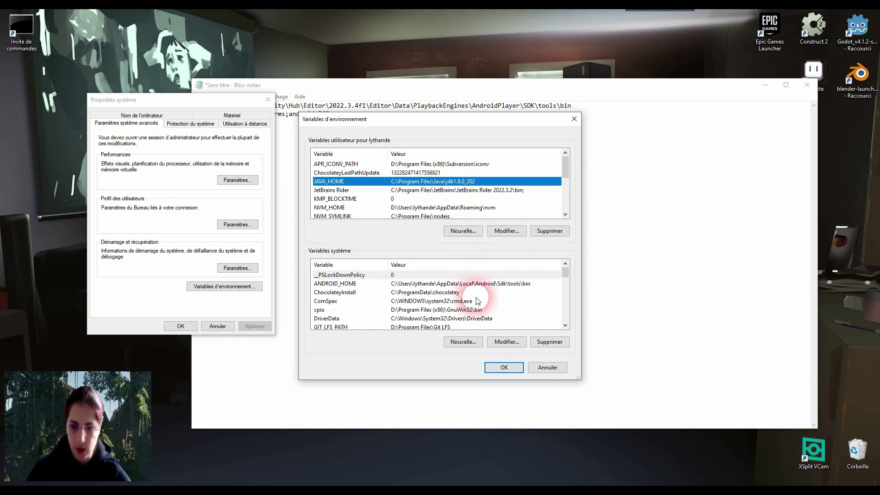
pyautogui.scroll(-2, 473, 300)
pyautogui.scroll(2, 473, 300)
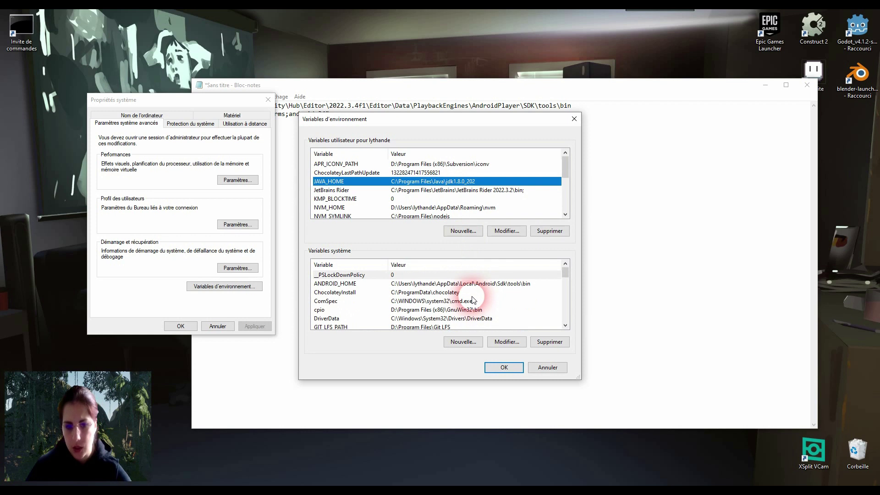
pyautogui.scroll(-1, 473, 300)
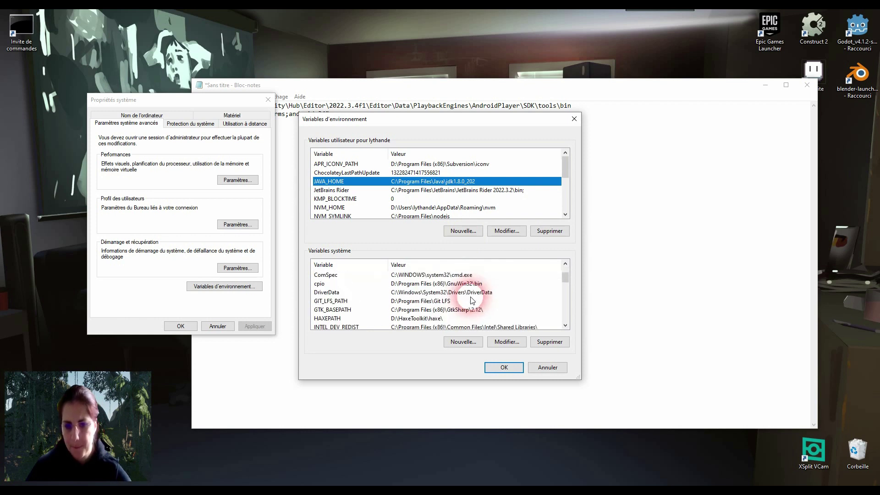
pyautogui.scroll(-1, 472, 300)
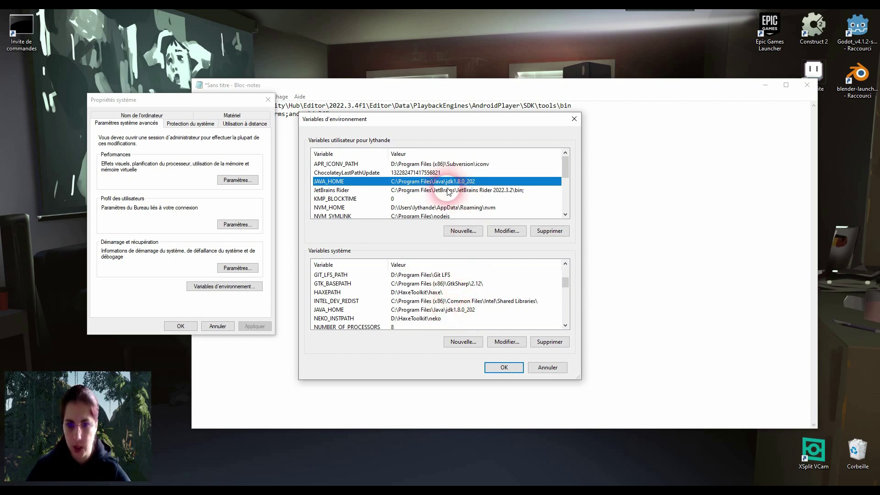
pyautogui.click(518, 230)
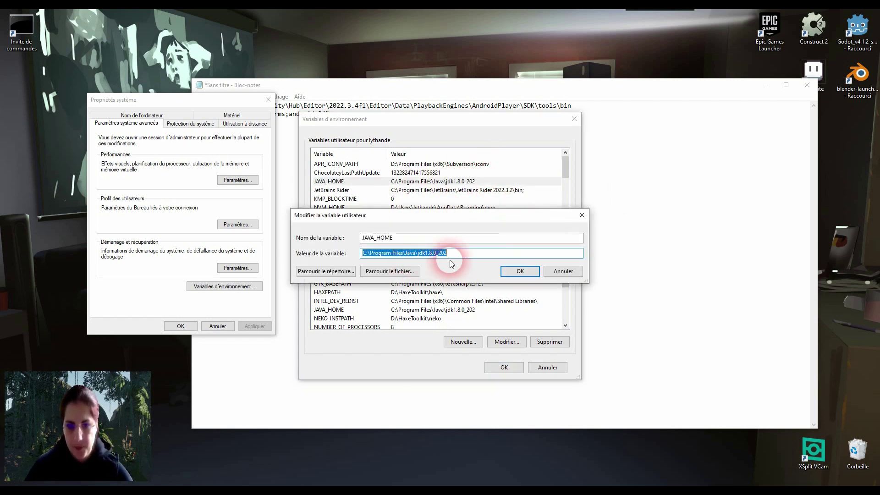
pyautogui.click(417, 254)
pyautogui.hotkey('ctrl', 'a')
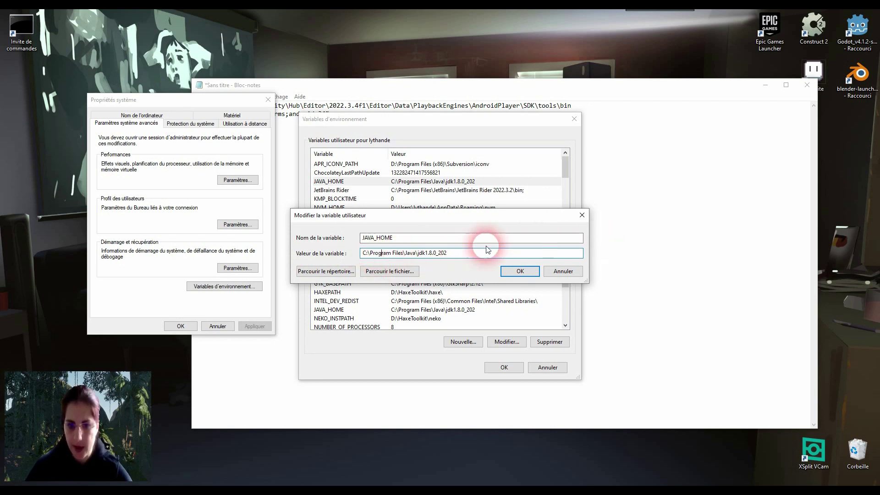
pyautogui.click(564, 271)
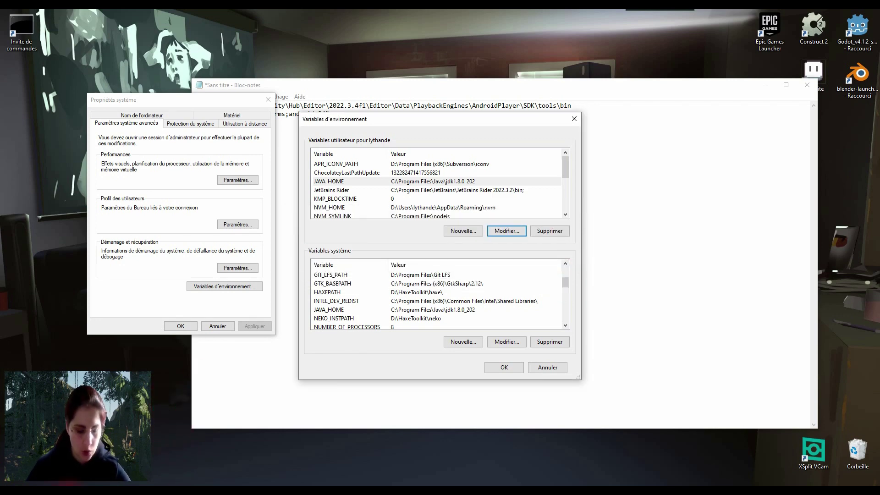
pyautogui.press('super')
pyautogui.write('java')
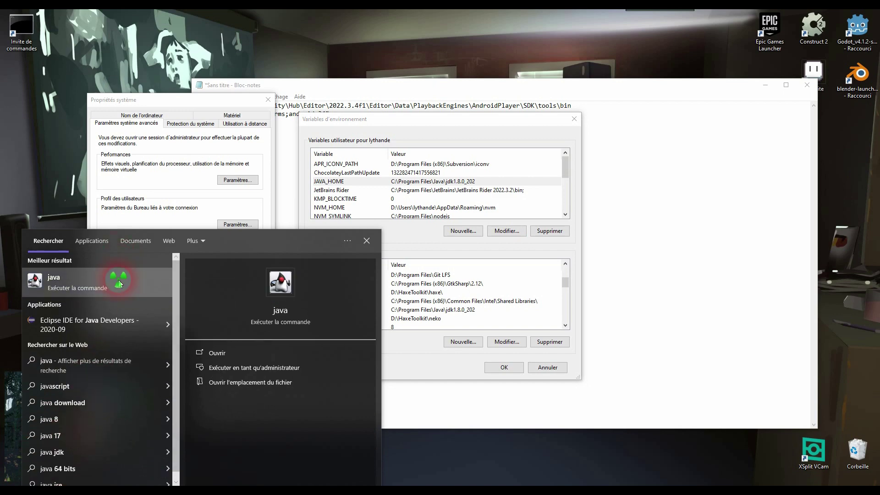
pyautogui.rightClick(118, 280)
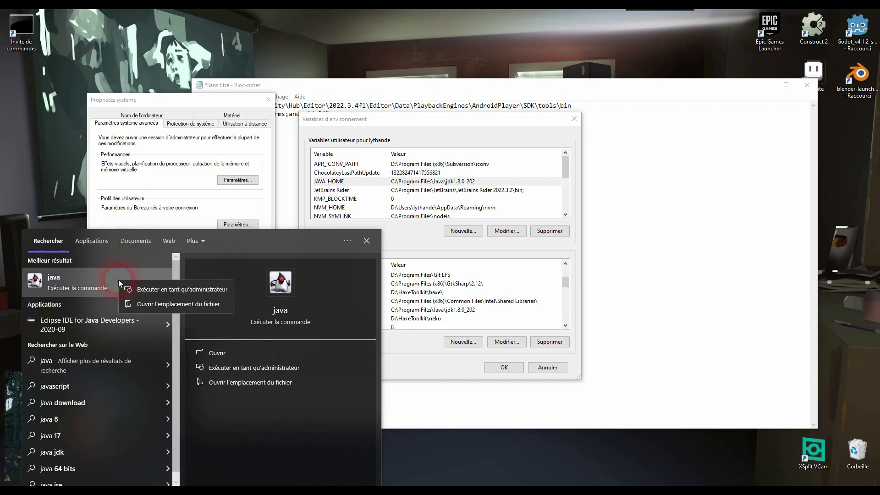
pyautogui.click(148, 301)
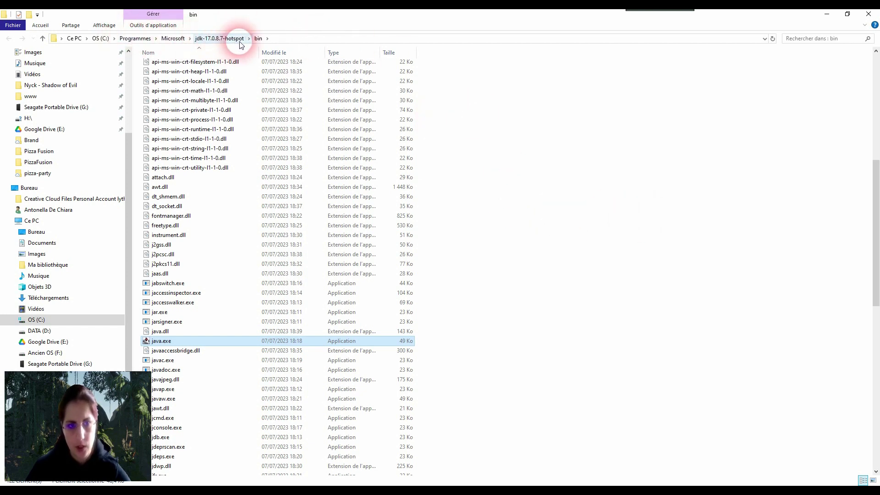
pyautogui.click(184, 40)
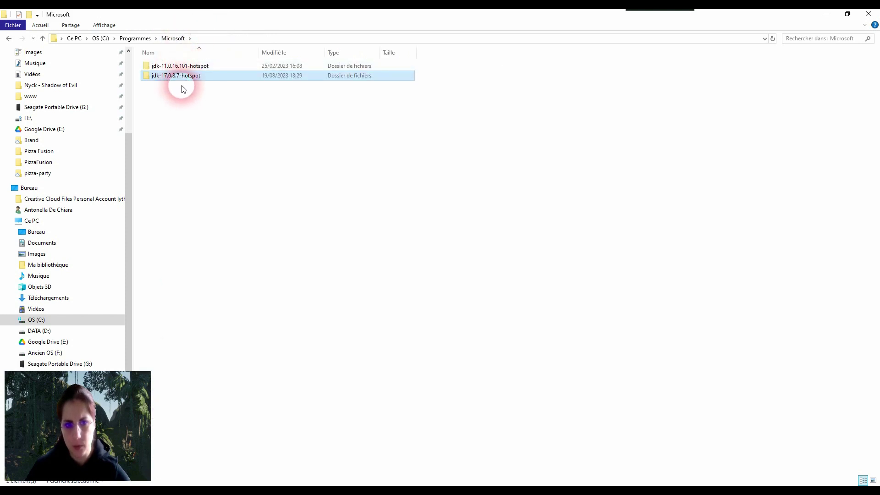
pyautogui.click(868, 14)
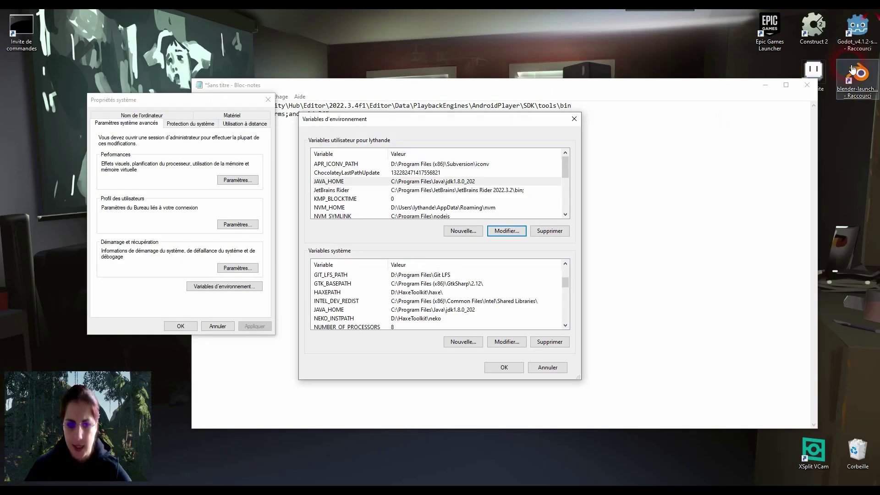
# Step: Leave JAVA_HOME unchanged, close Environment Variables and System Properties, and launch Command Prompt
pyautogui.click(480, 181)
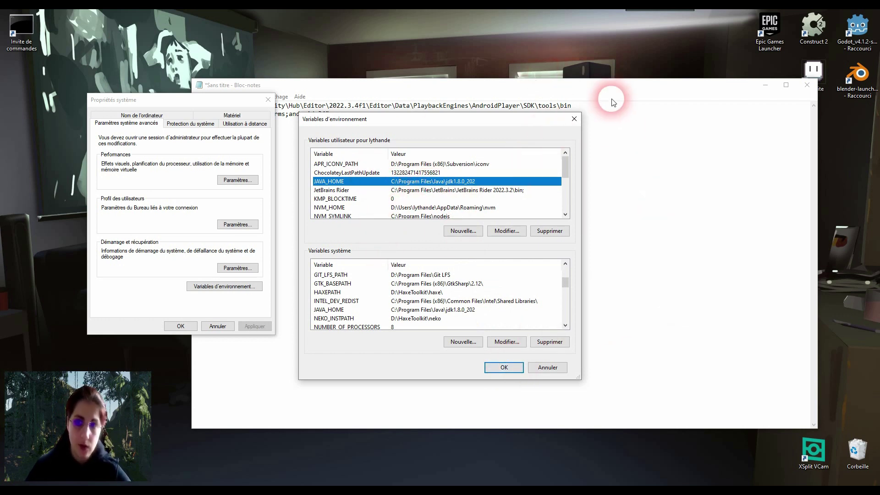
pyautogui.click(580, 120)
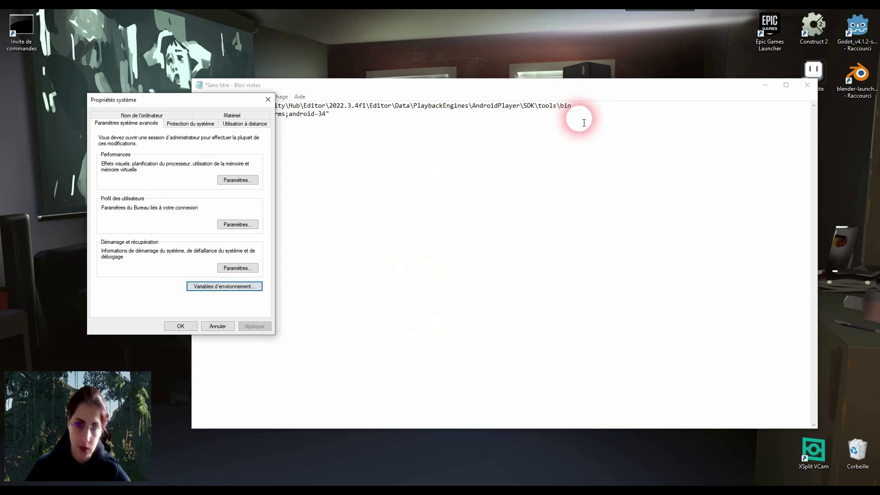
pyautogui.click(269, 100)
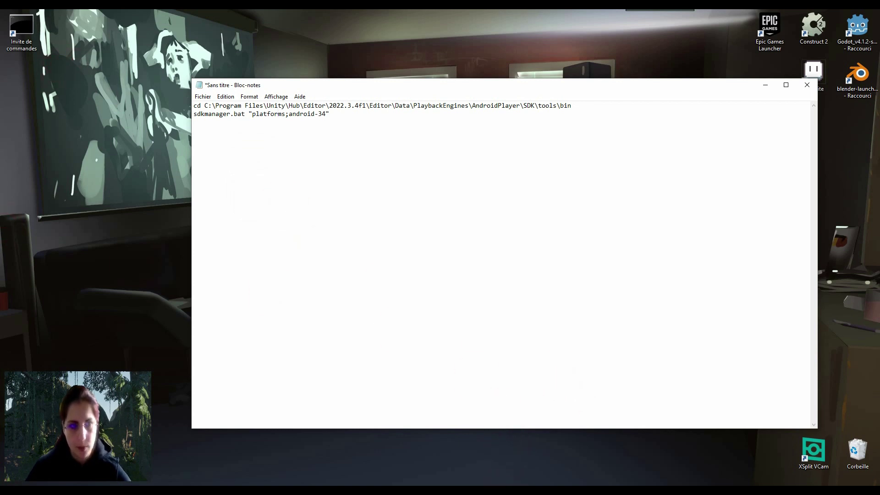
pyautogui.doubleClick(23, 27)
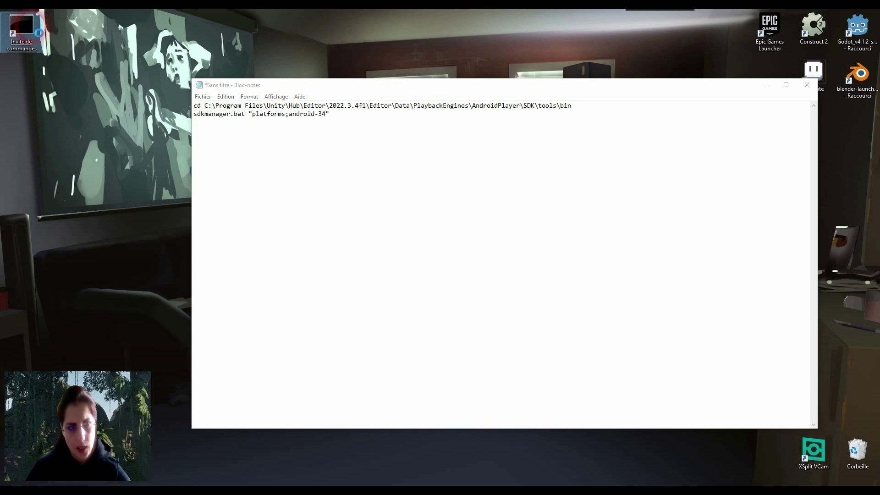
# Step: Run Command Prompt as administrator, move it aside, and select the SDK path in Notepad
pyautogui.rightClick(23, 28)
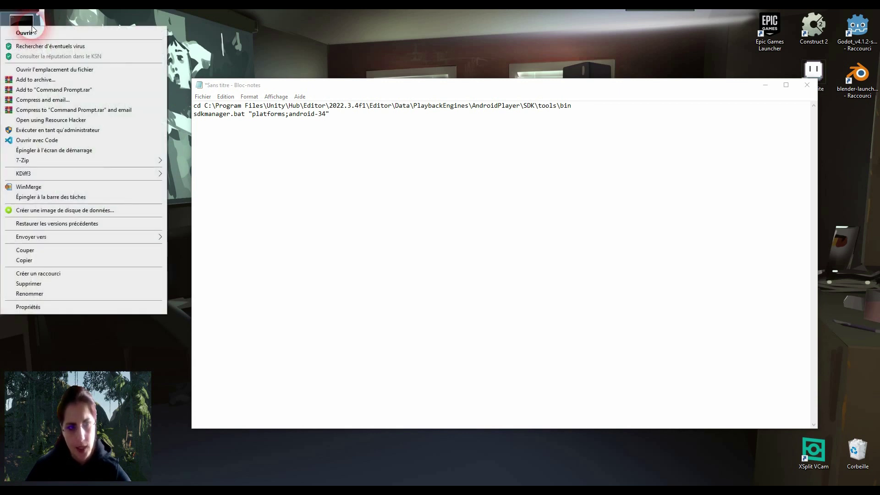
pyautogui.click(58, 131)
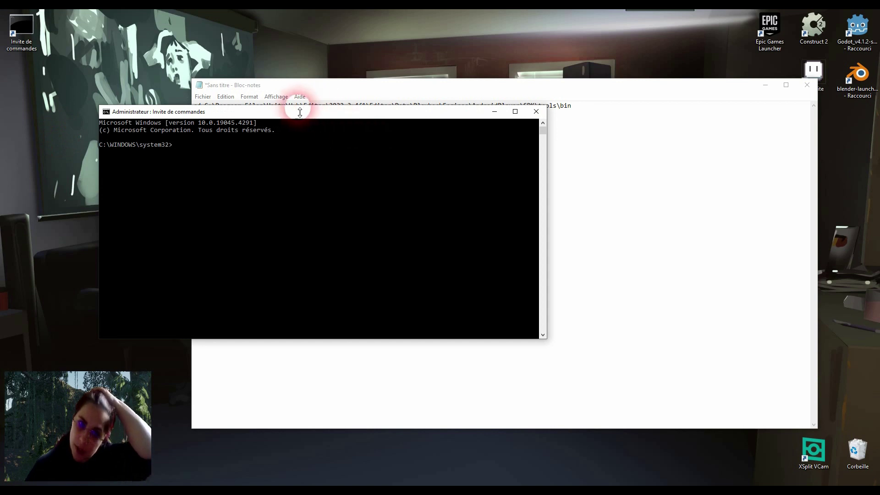
pyautogui.moveTo(295, 117); pyautogui.dragTo(429, 185)
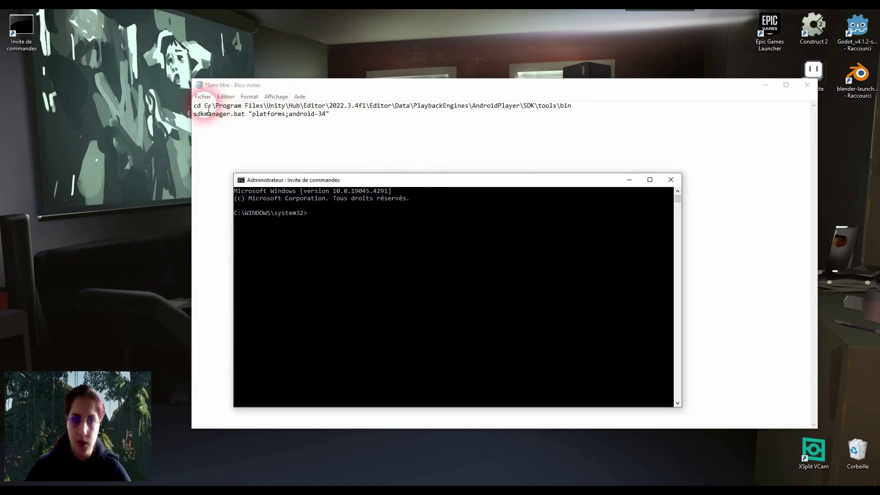
pyautogui.moveTo(206, 106); pyautogui.dragTo(631, 103)
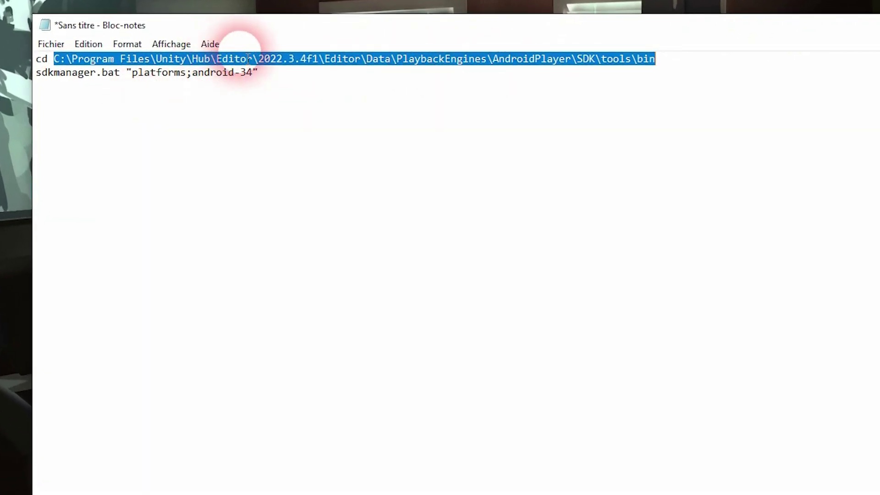
pyautogui.moveTo(258, 59); pyautogui.dragTo(327, 71)
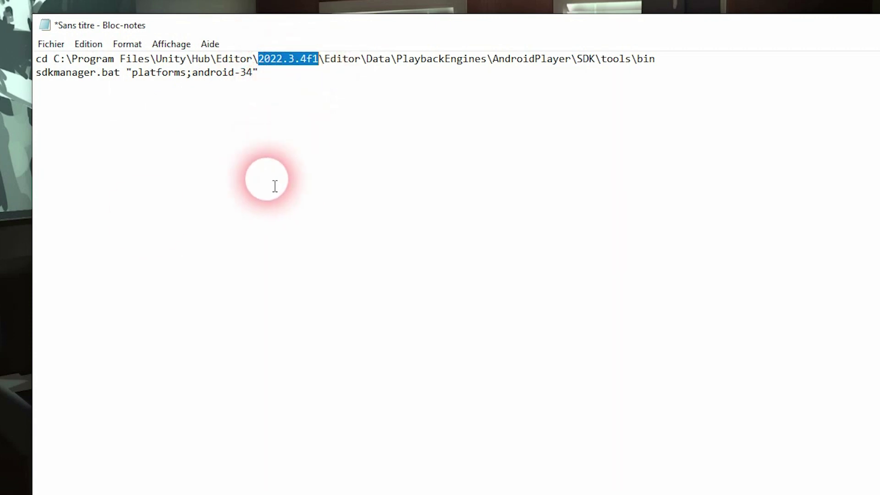
# Step: Highlight each SDK path folder, the sdkmanager.bat command, and the full cd line in Notepad
pyautogui.doubleClick(324, 58)
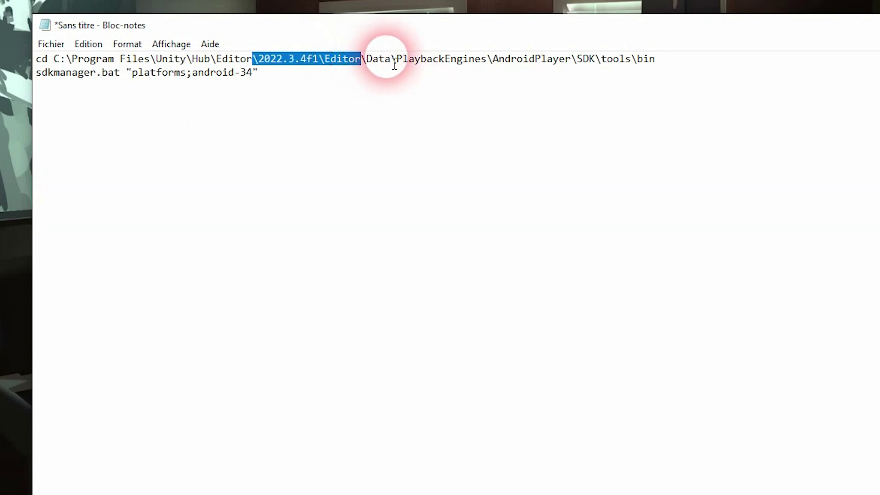
pyautogui.click(421, 61)
pyautogui.doubleClick(421, 61)
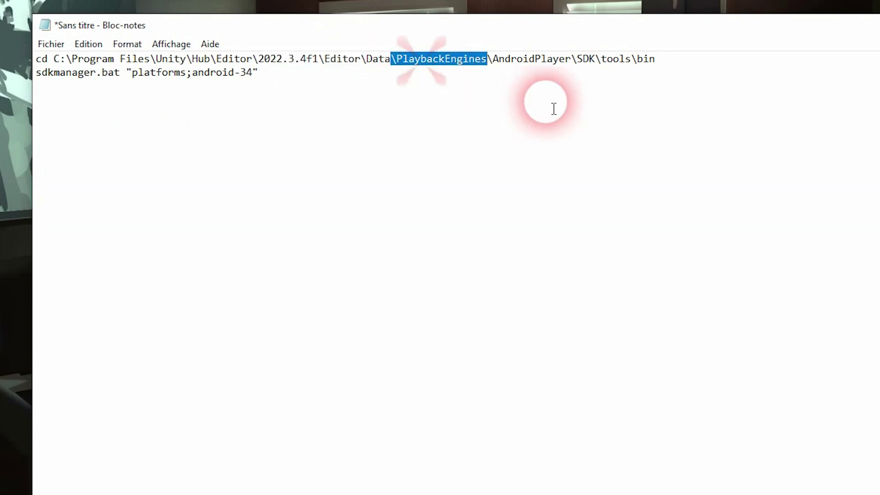
pyautogui.doubleClick(531, 62)
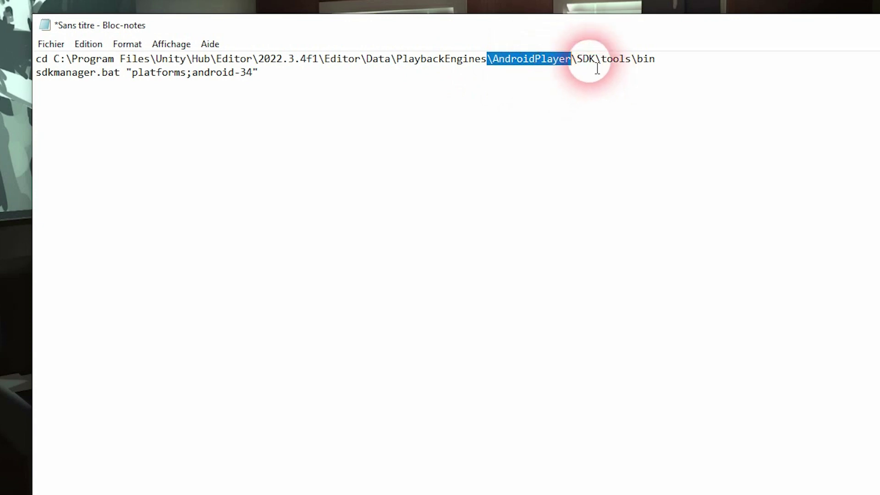
pyautogui.doubleClick(585, 59)
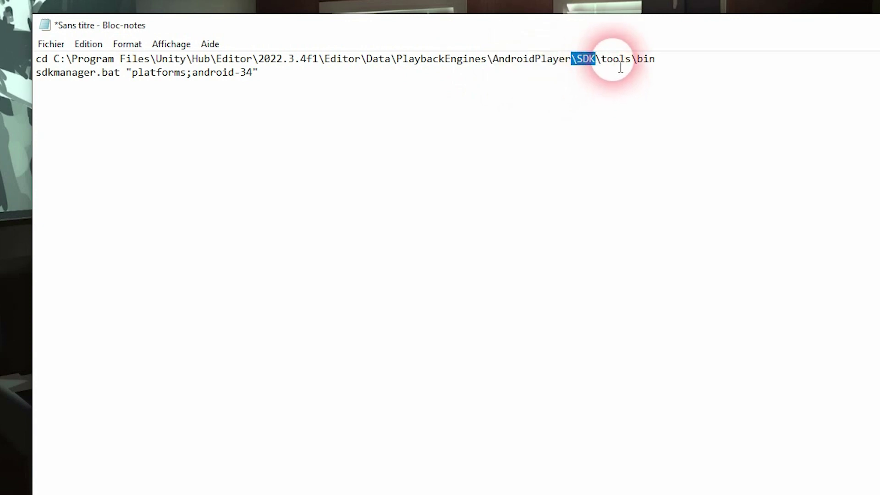
pyautogui.moveTo(678, 59); pyautogui.dragTo(43, 46)
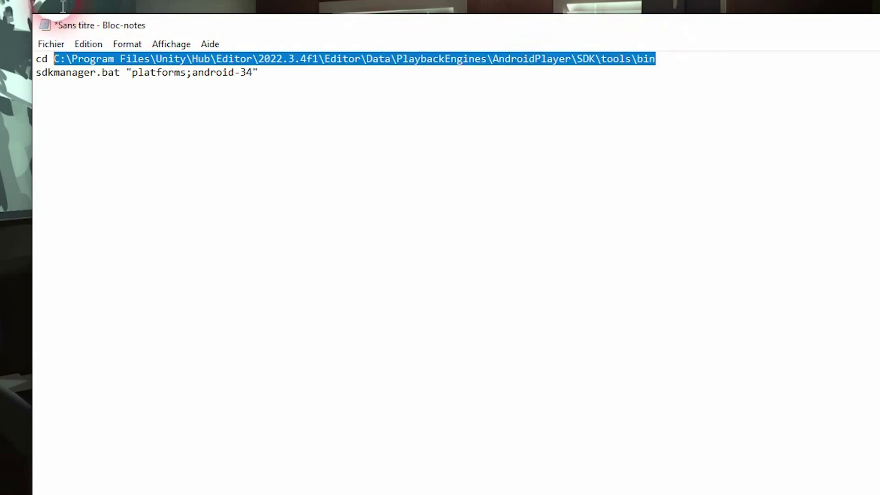
pyautogui.doubleClick(120, 73)
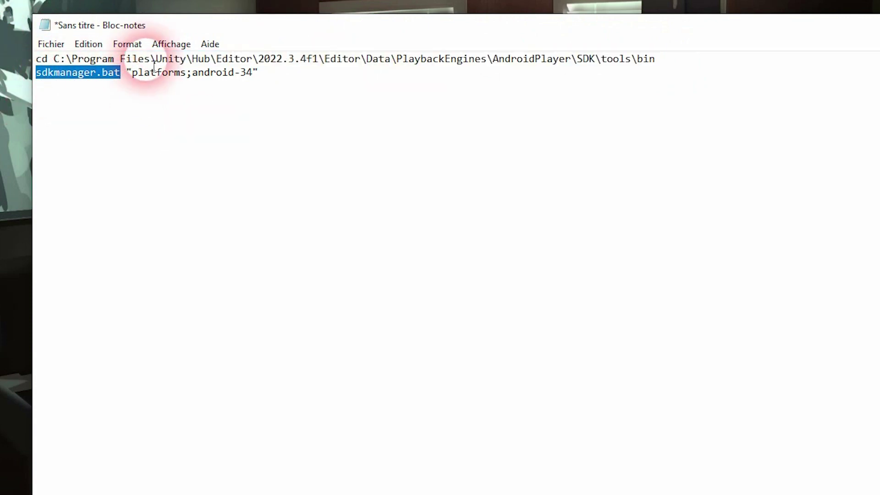
pyautogui.moveTo(714, 59); pyautogui.dragTo(128, 109)
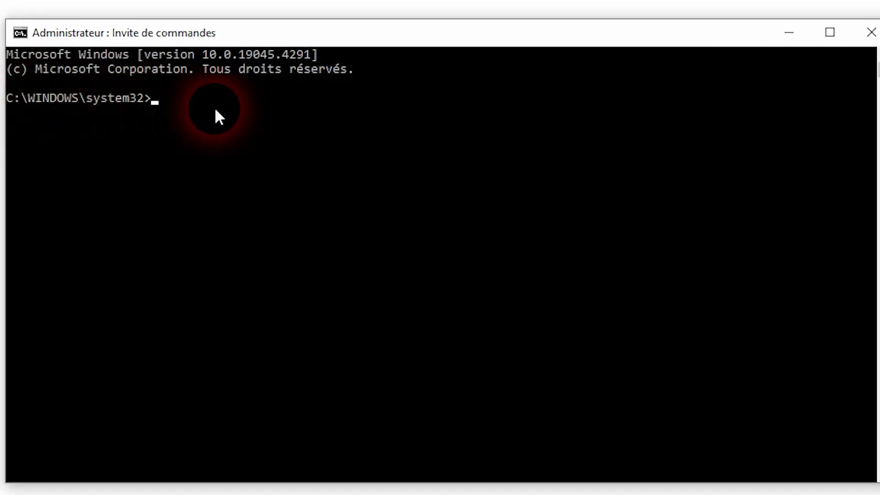
# Step: Change into Unity 2022.3.4f1's AndroidPlayer SDK tools\bin folder, then type and partly erase the sdkmanager command
pyautogui.write('cd C:\\Program Files\\Unity\\Hub\\Editor\\2022.3.4f1\\Editor\\Data\\PlaybackEngines\\AndroidPlayer\\SDK\\tools\\bin')
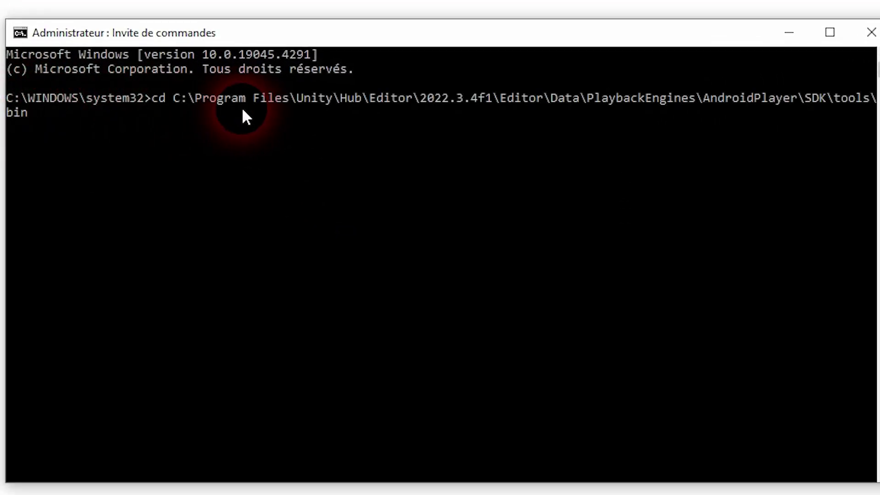
pyautogui.press('Return')
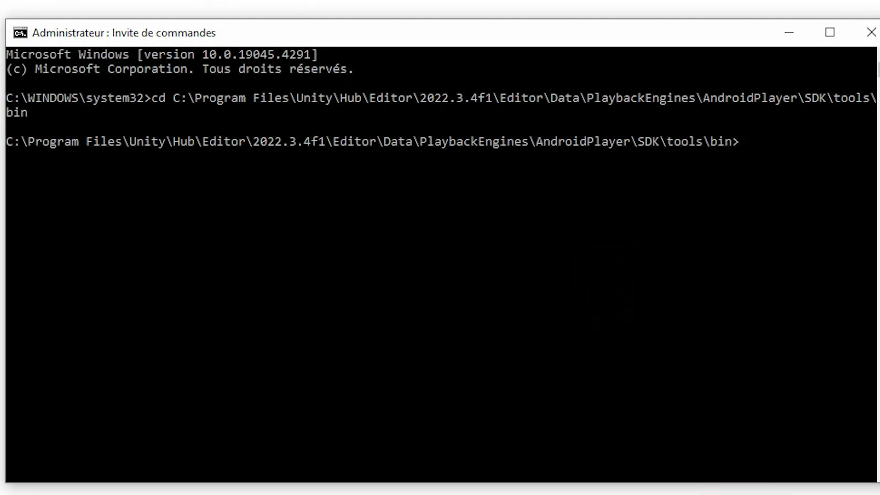
pyautogui.write('sdkmanager.bat "platforms;android-34"')
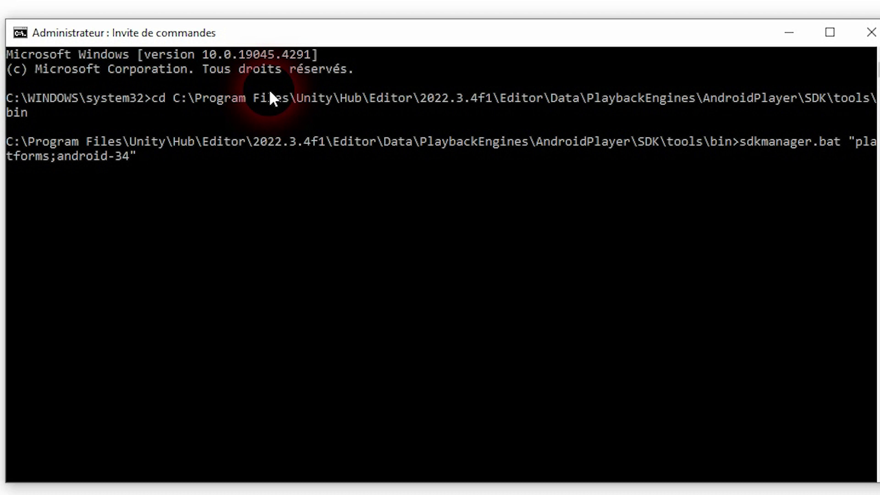
pyautogui.press('BackSpace')
pyautogui.press('BackSpace')
pyautogui.press('BackSpace')
pyautogui.press('BackSpace')
pyautogui.press('BackSpace')
pyautogui.press('BackSpace')
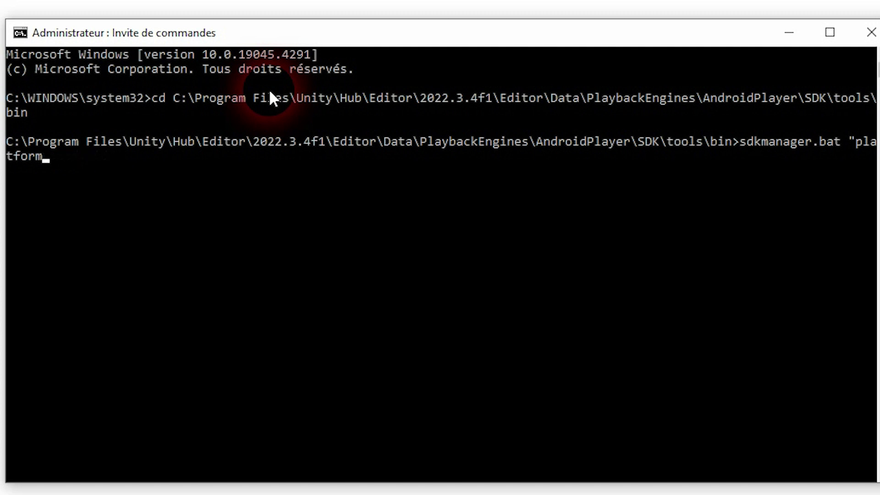
pyautogui.press('BackSpace')
pyautogui.press('BackSpace')
pyautogui.press('BackSpace')
pyautogui.press('BackSpace')
pyautogui.press('BackSpace')
pyautogui.press('BackSpace')
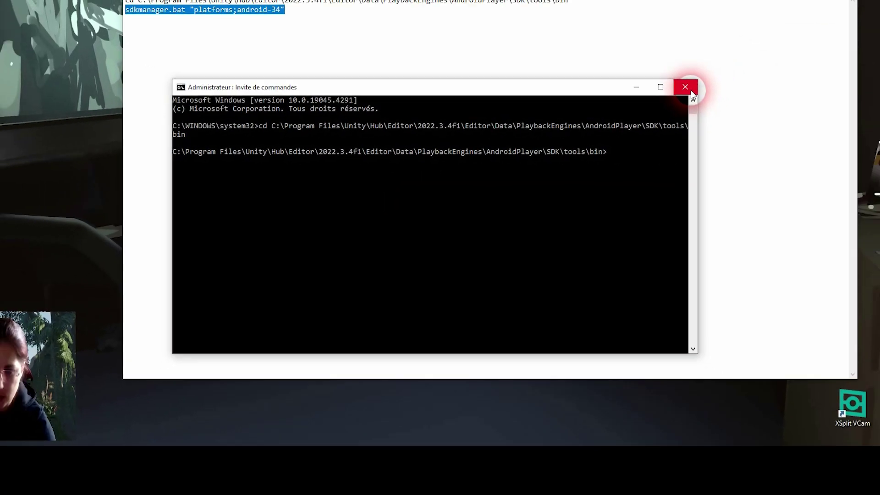
# Step: Close Command Prompt and set the Player settings Target API Level to API level 34
pyautogui.click(679, 187)
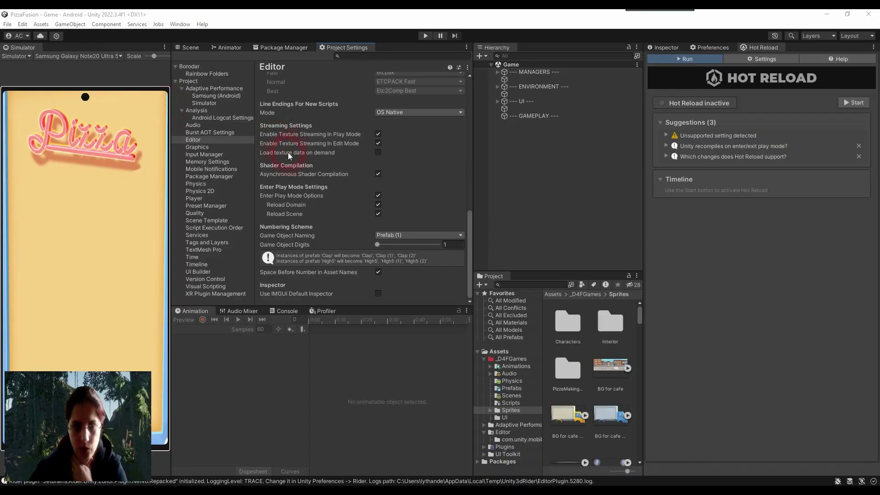
pyautogui.click(194, 198)
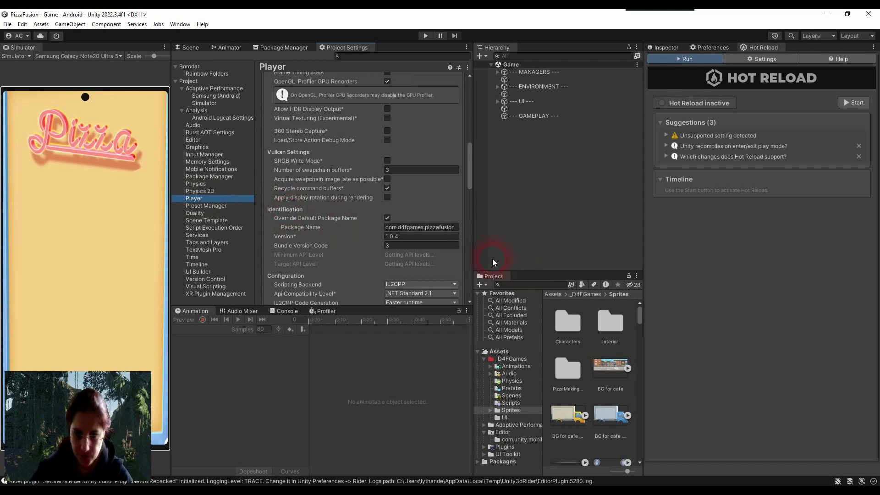
pyautogui.scroll(-10, 432, 248)
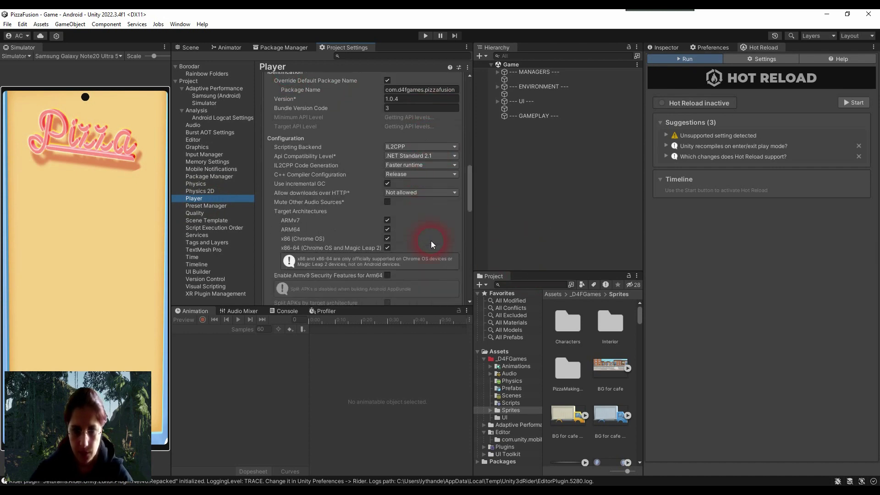
pyautogui.scroll(5, 432, 238)
pyautogui.scroll(5, 429, 236)
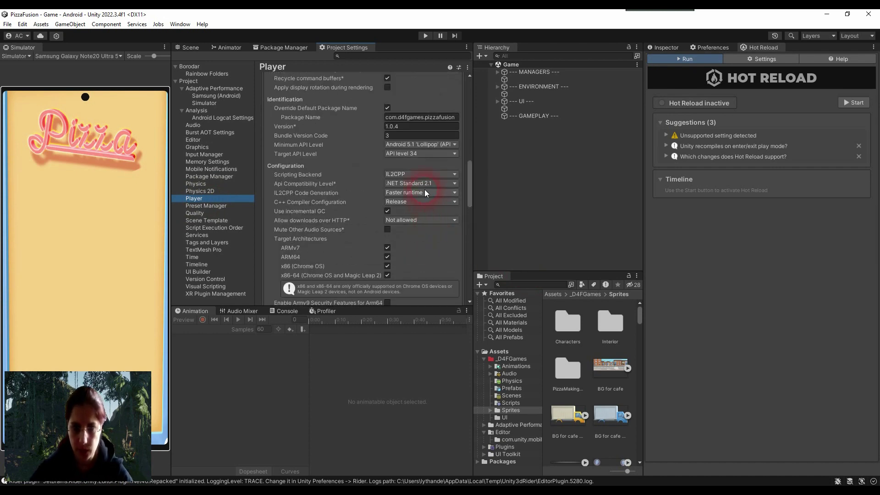
pyautogui.click(420, 156)
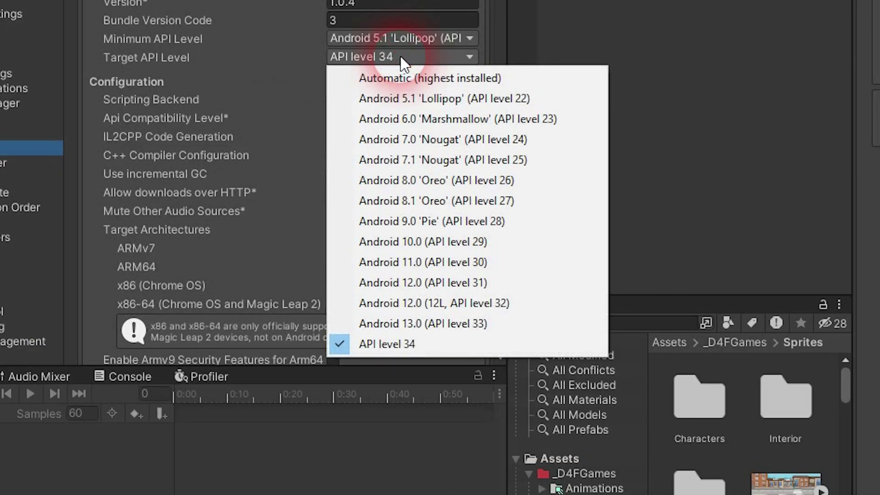
pyautogui.click(392, 345)
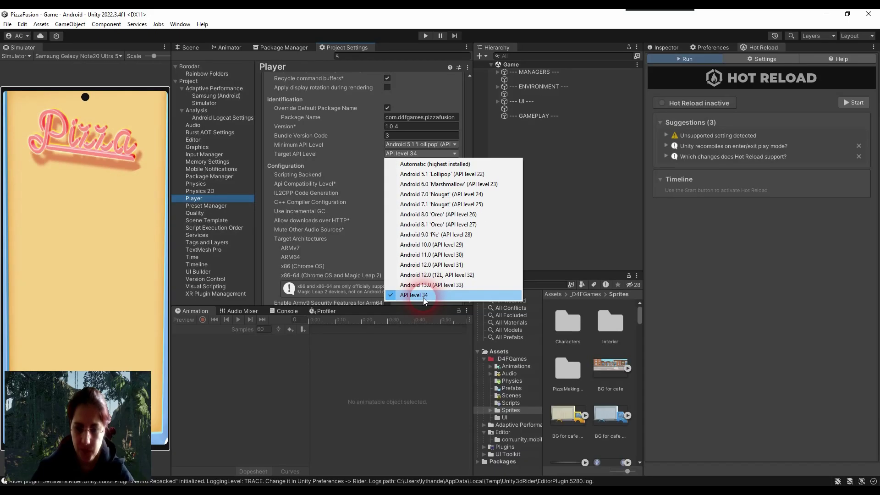
pyautogui.click(423, 298)
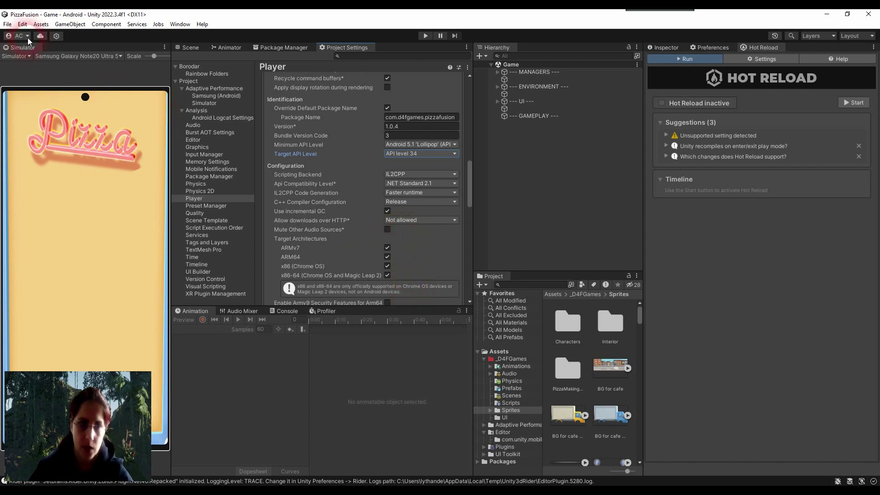
# Step: Open Build Settings and delete the missing SampleScene entry from Scenes In Build
pyautogui.click(9, 25)
pyautogui.click(67, 136)
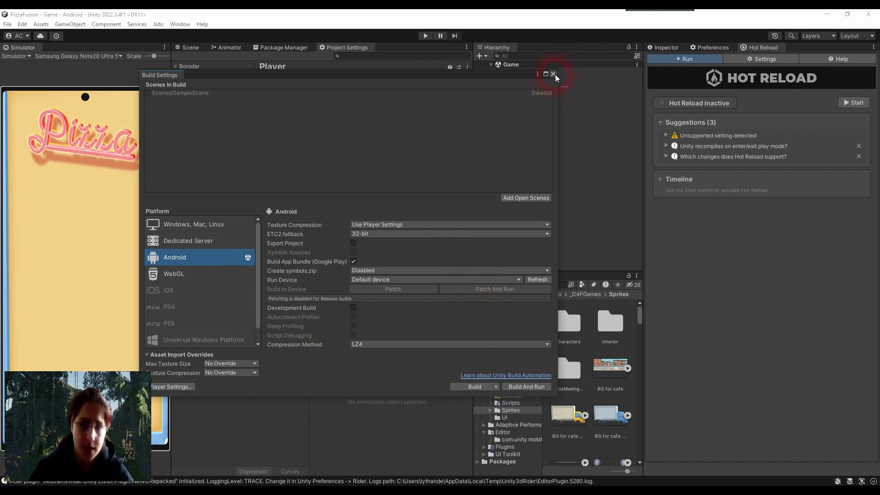
pyautogui.moveTo(438, 79); pyautogui.dragTo(544, 90)
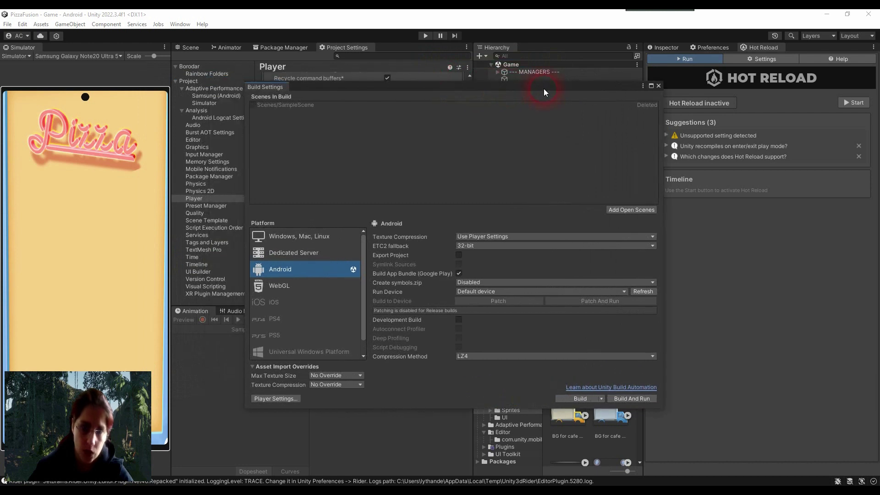
pyautogui.click(294, 105)
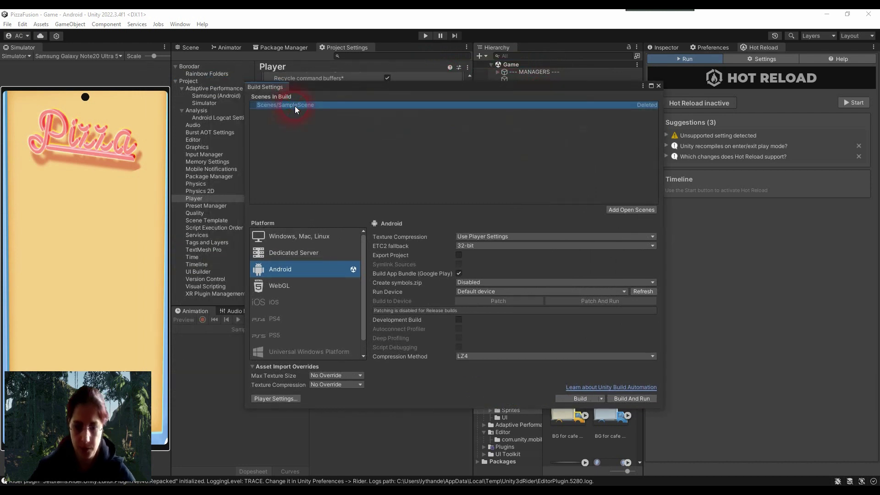
pyautogui.press('Delete')
# Step: Add the _D4FGames/Scenes/Game scene to Scenes In Build from the Project window
pyautogui.moveTo(285, 87); pyautogui.dragTo(122, 59)
pyautogui.click(525, 397)
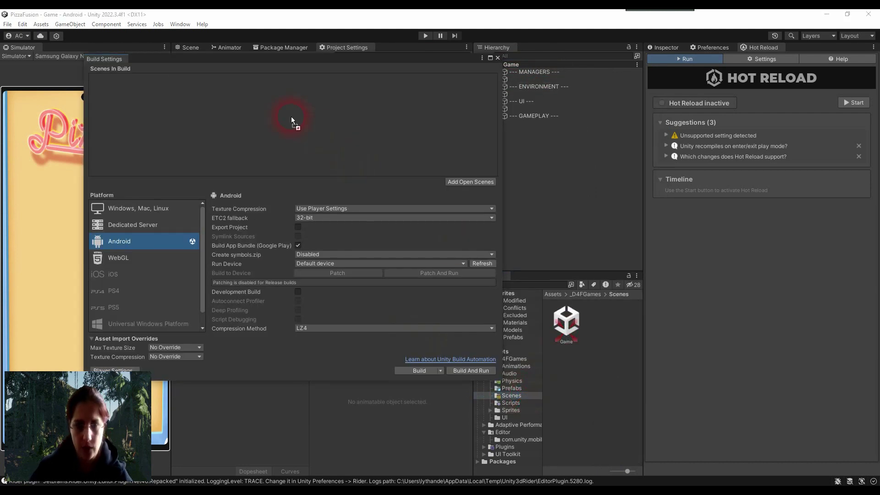
pyautogui.moveTo(566, 321); pyautogui.dragTo(291, 120)
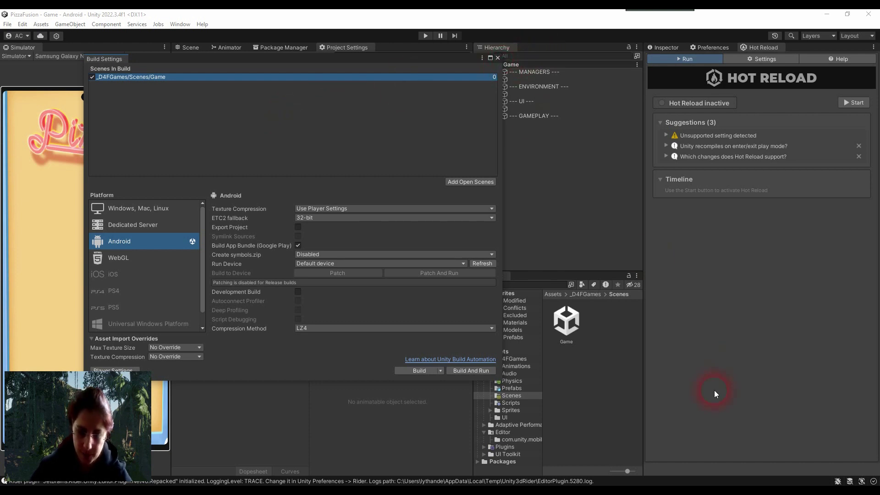
# Step: Bring the Notepad command notes in front of Unity and shift the window slightly left
pyautogui.click(603, 483)
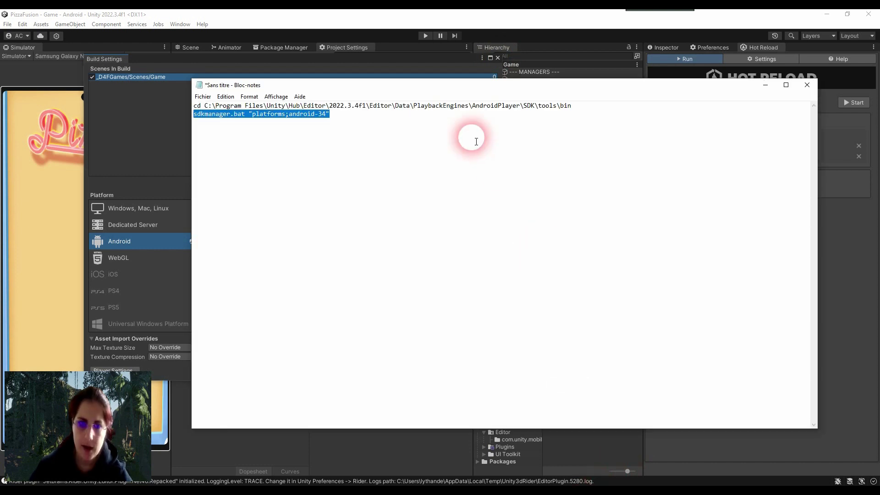
pyautogui.moveTo(474, 86); pyautogui.dragTo(443, 92)
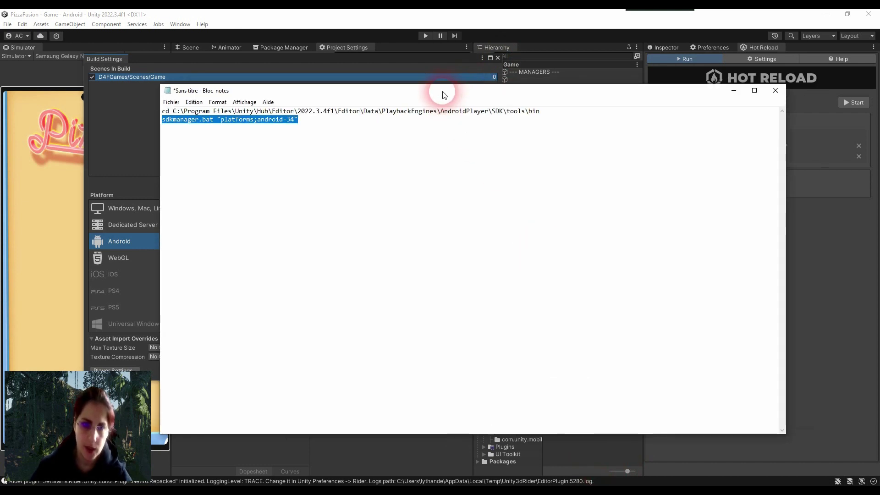